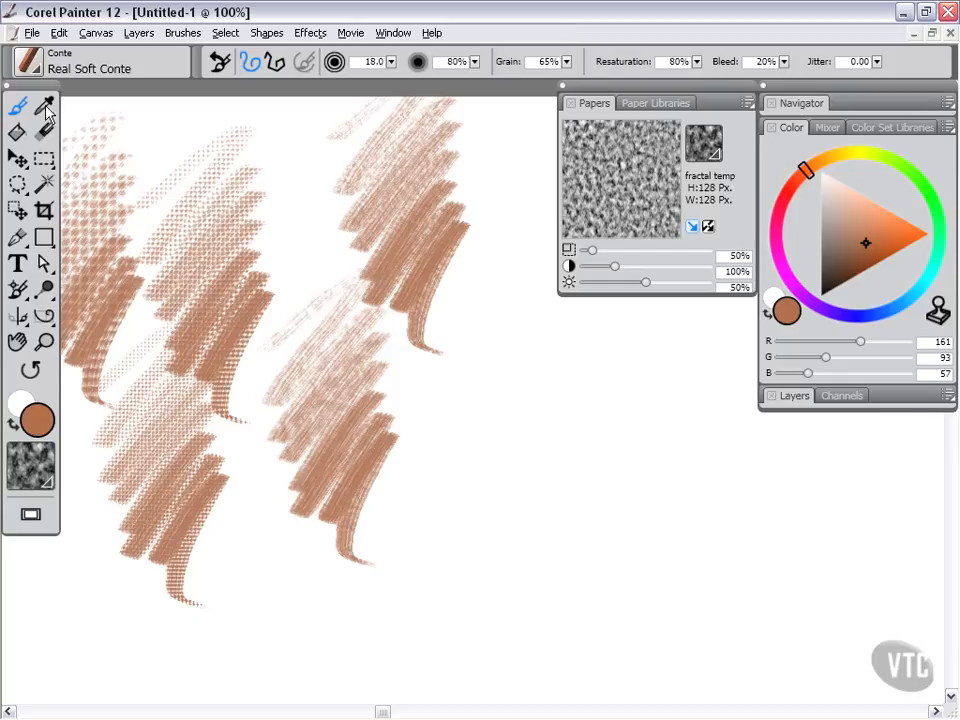
- Create a new image 256 pixels wide and 256 pixels high with the fractal temp paper
{"action": "left_click", "coordinate": [33, 33]}
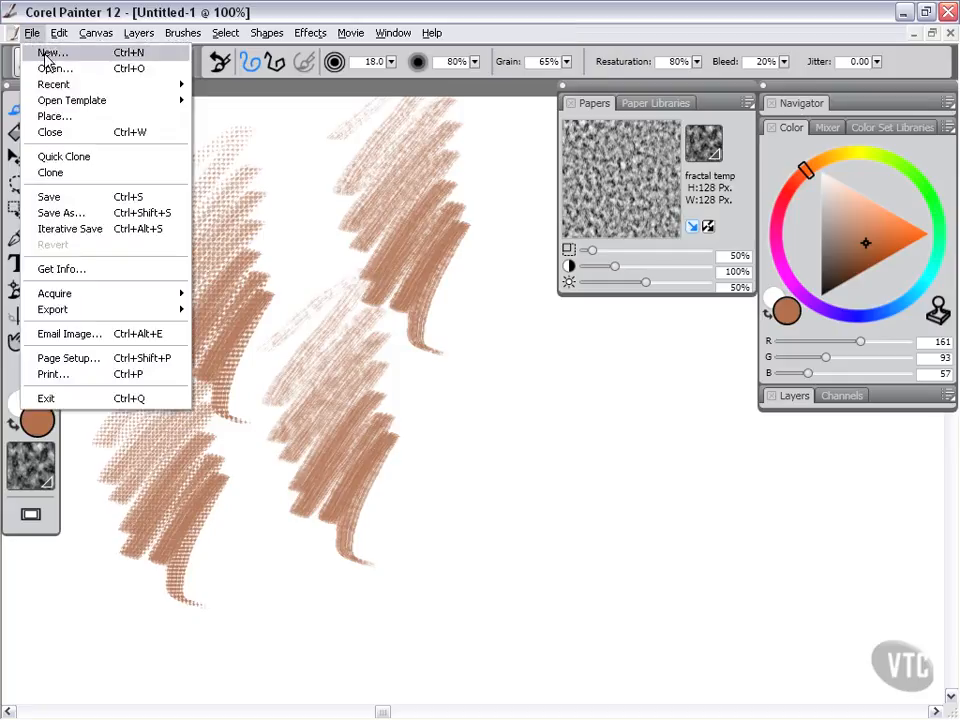
{"action": "left_click", "coordinate": [48, 53]}
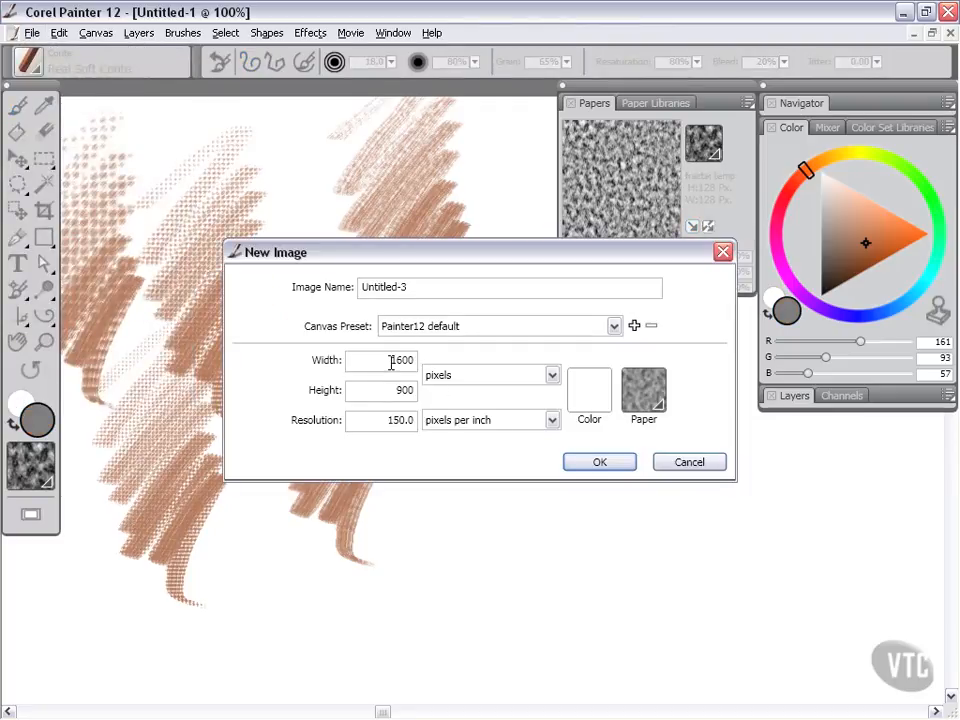
{"action": "type", "text": "256"}
{"action": "key", "text": "Tab"}
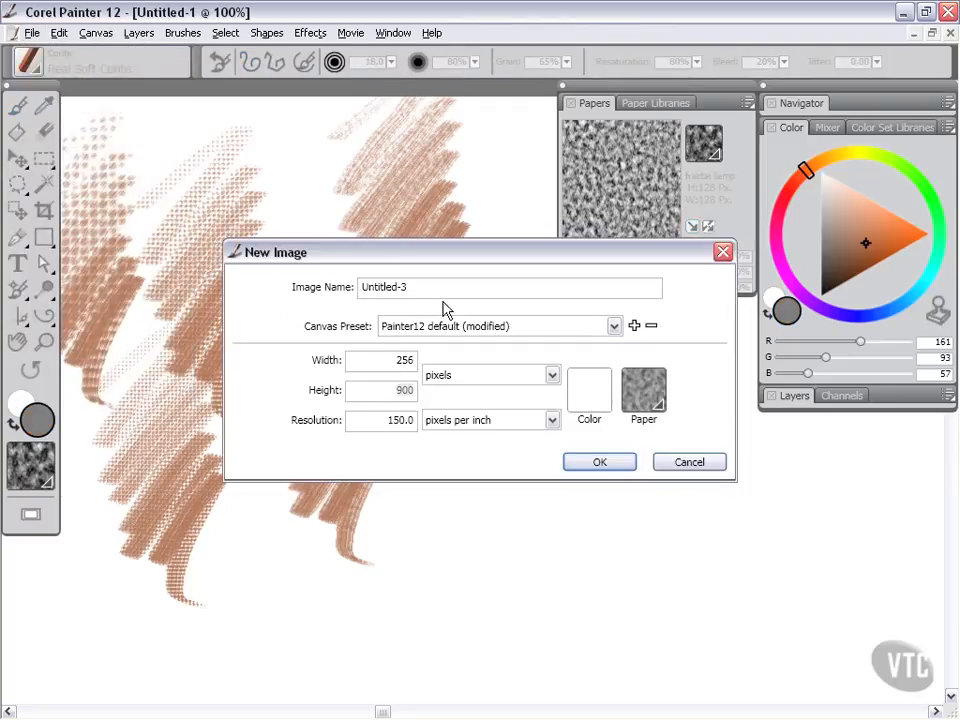
{"action": "type", "text": "256"}
{"action": "left_click", "coordinate": [660, 406]}
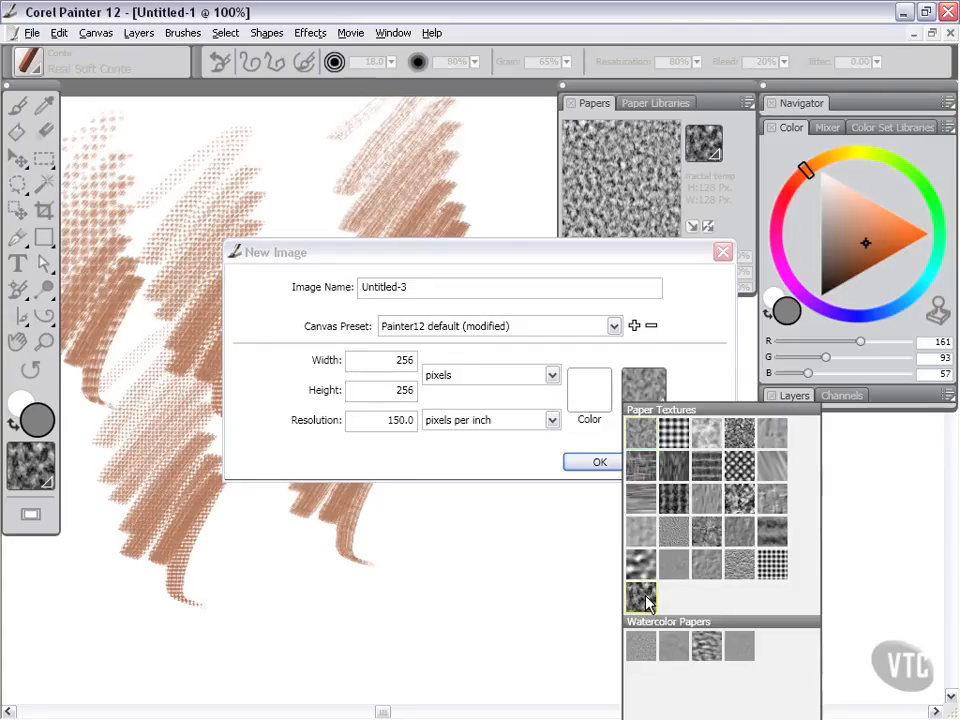
{"action": "left_click", "coordinate": [680, 594]}
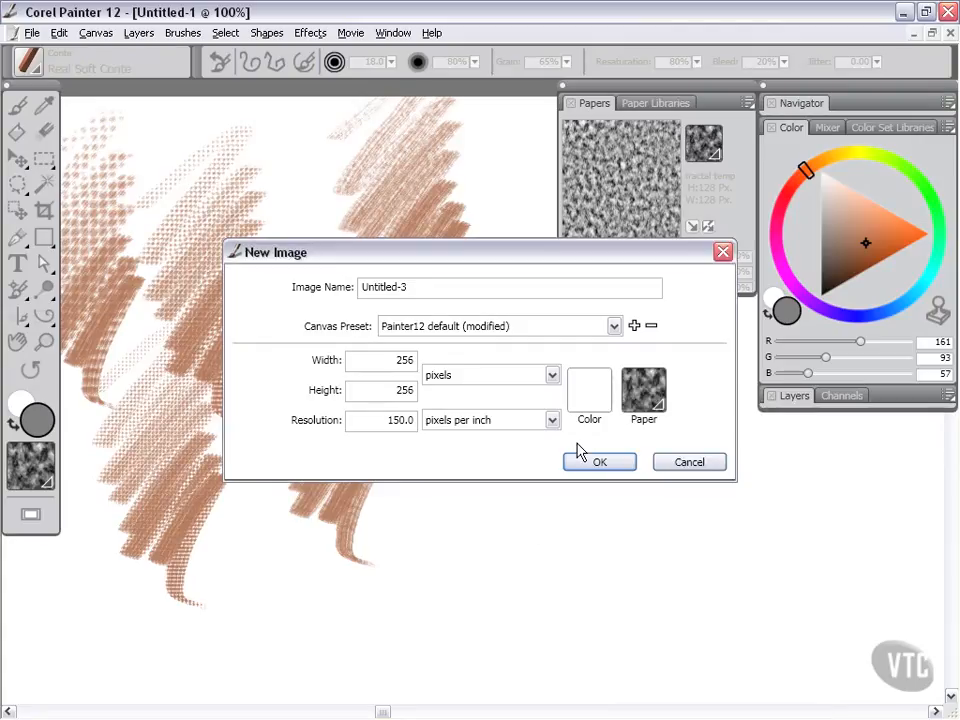
{"action": "left_click", "coordinate": [592, 464]}
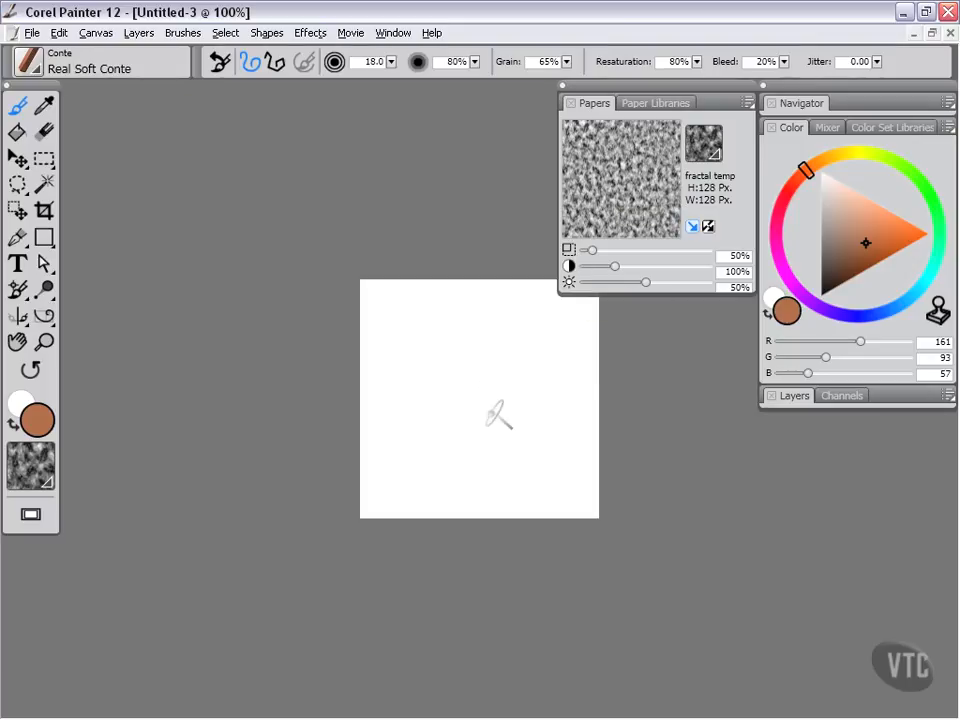
- Start Apply Surface Texture using Paper on the blank image, and light it from straight above with the light moved closer to the sphere's upper edge
{"action": "left_click_drag", "start_coordinate": [497, 410], "coordinate": [356, 354]}
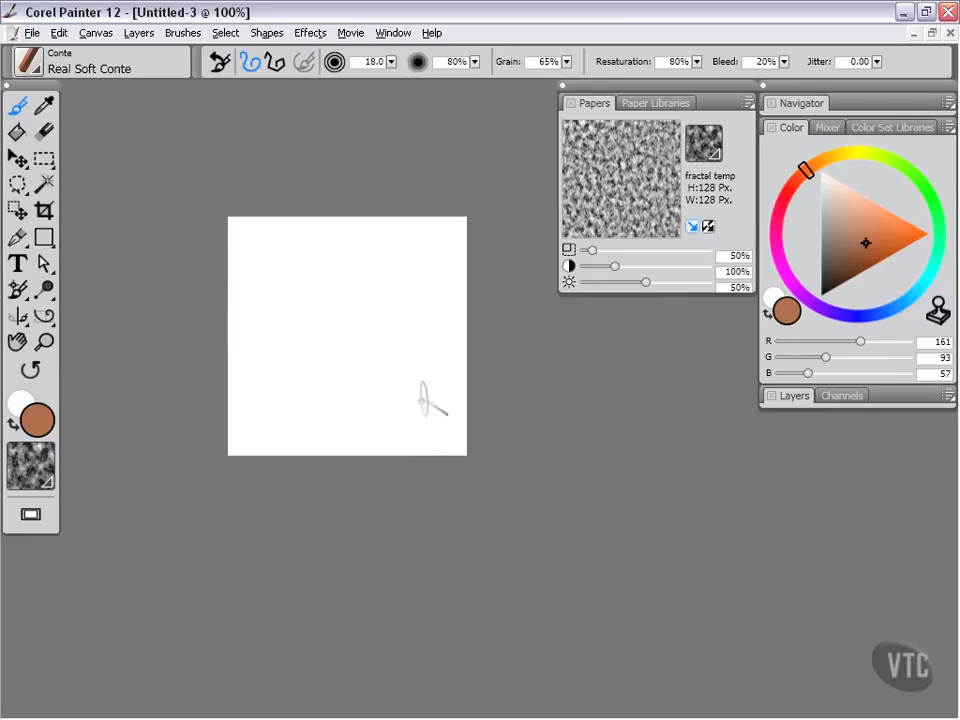
{"action": "left_click", "coordinate": [313, 38]}
{"action": "mouse_move", "coordinate": [373, 117]}
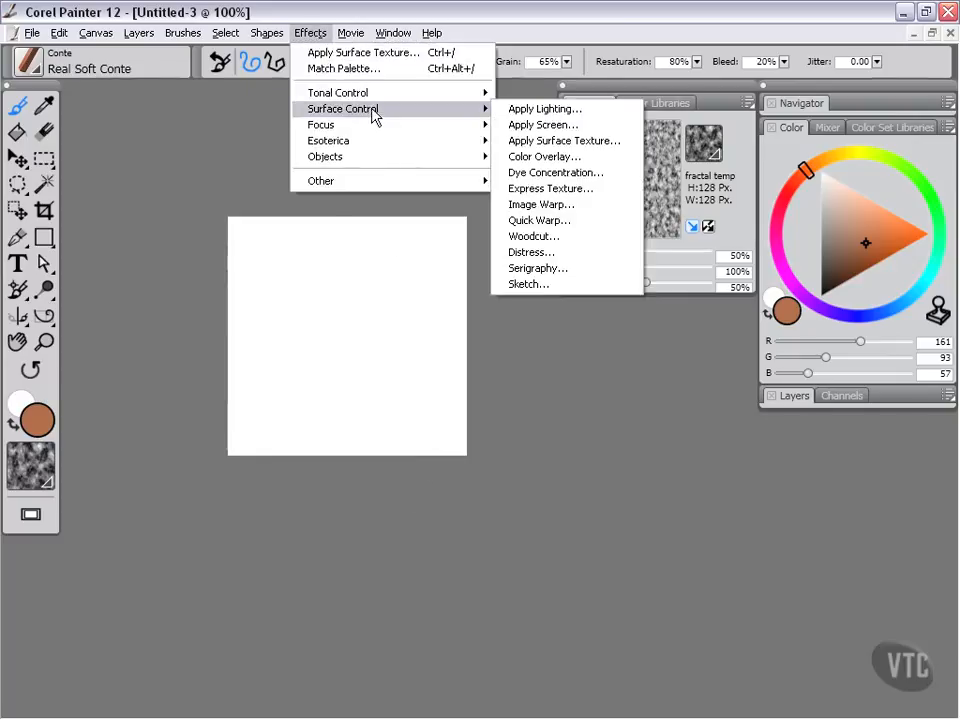
{"action": "left_click", "coordinate": [552, 141]}
{"action": "left_click_drag", "start_coordinate": [534, 135], "coordinate": [745, 127]}
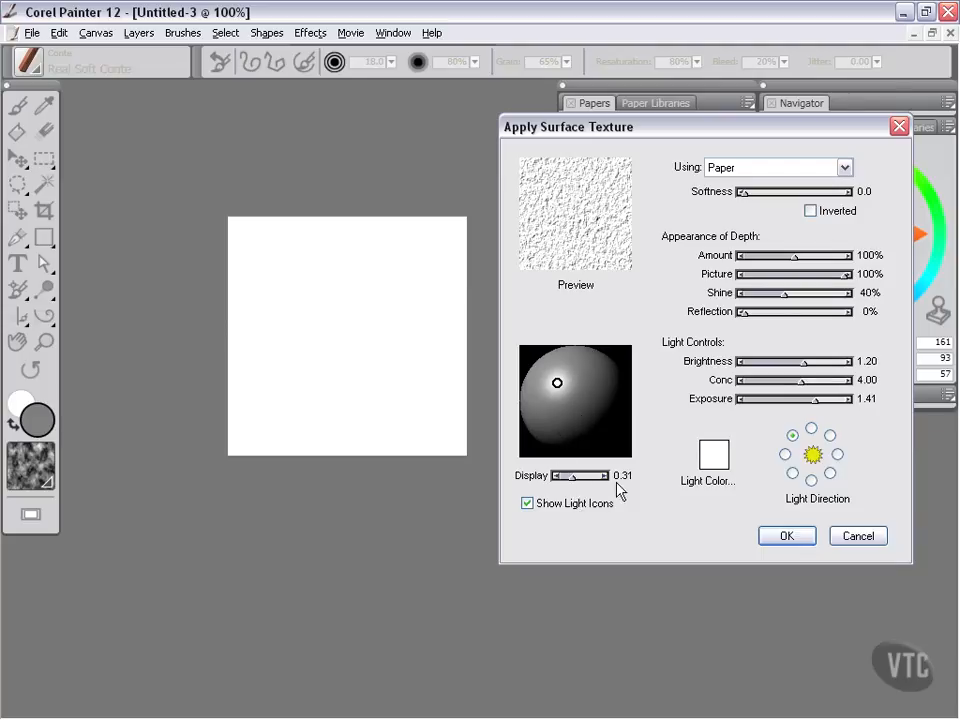
{"action": "left_click", "coordinate": [811, 430]}
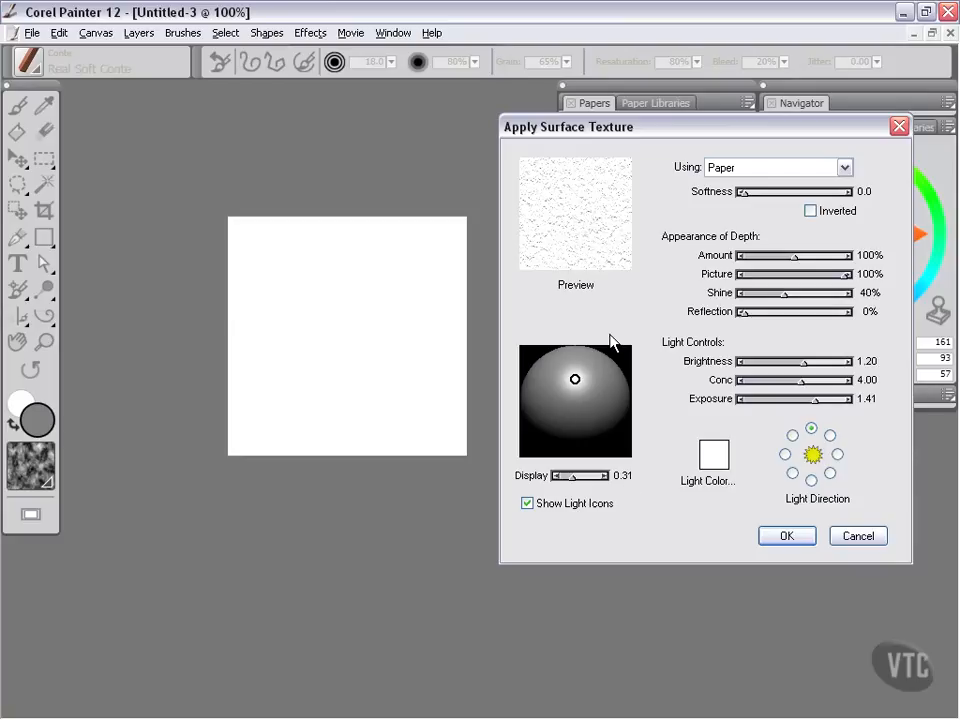
{"action": "left_click_drag", "start_coordinate": [574, 379], "coordinate": [574, 372]}
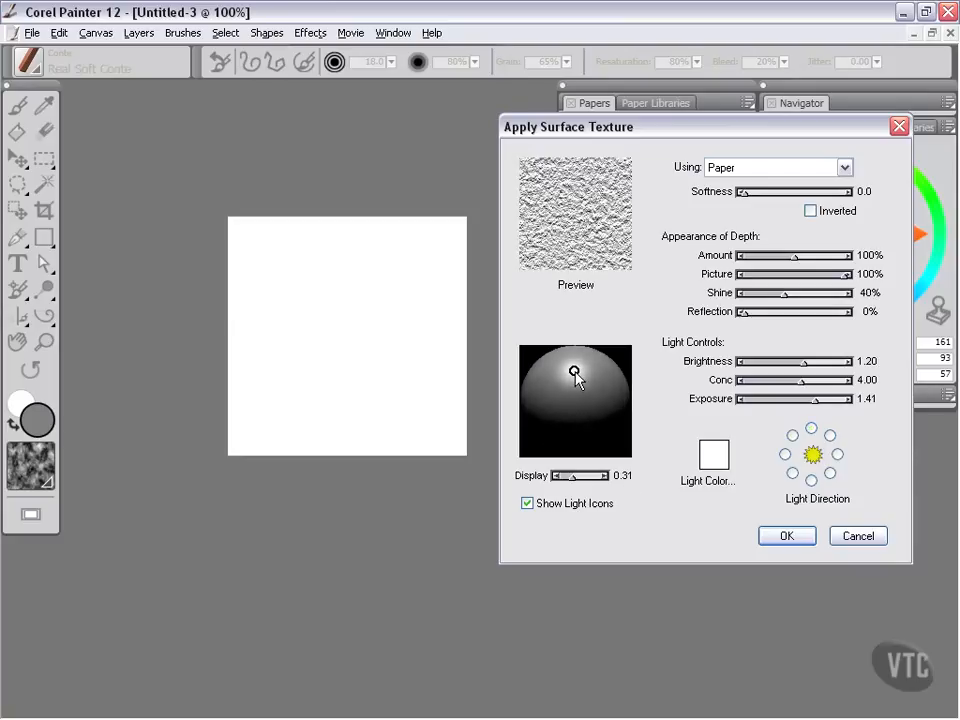
{"action": "left_click_drag", "start_coordinate": [576, 375], "coordinate": [576, 369]}
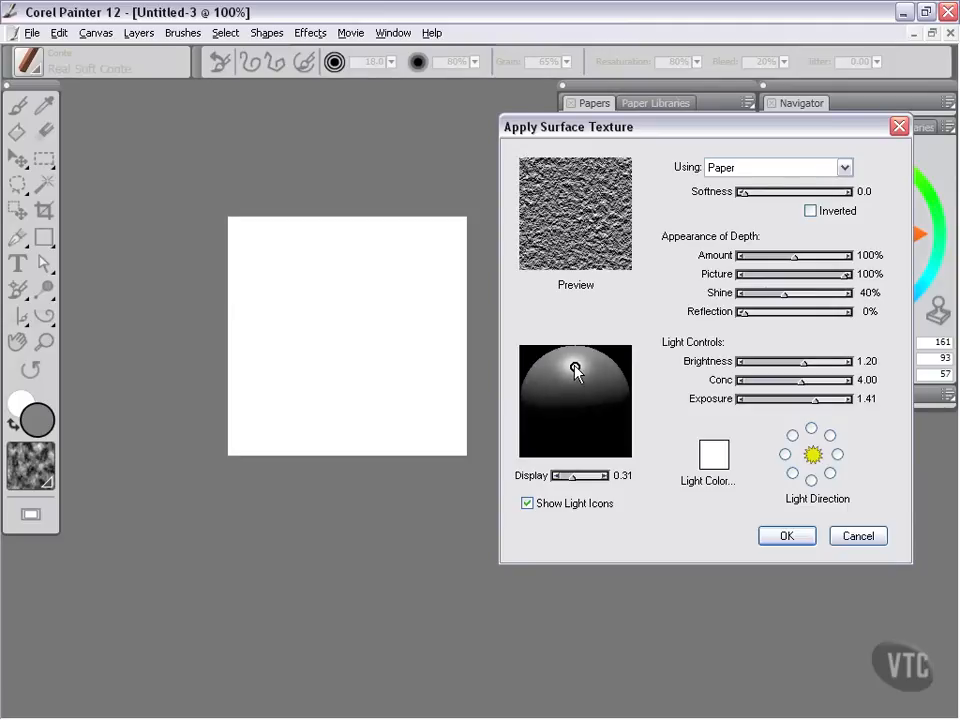
{"action": "left_click_drag", "start_coordinate": [576, 369], "coordinate": [577, 371]}
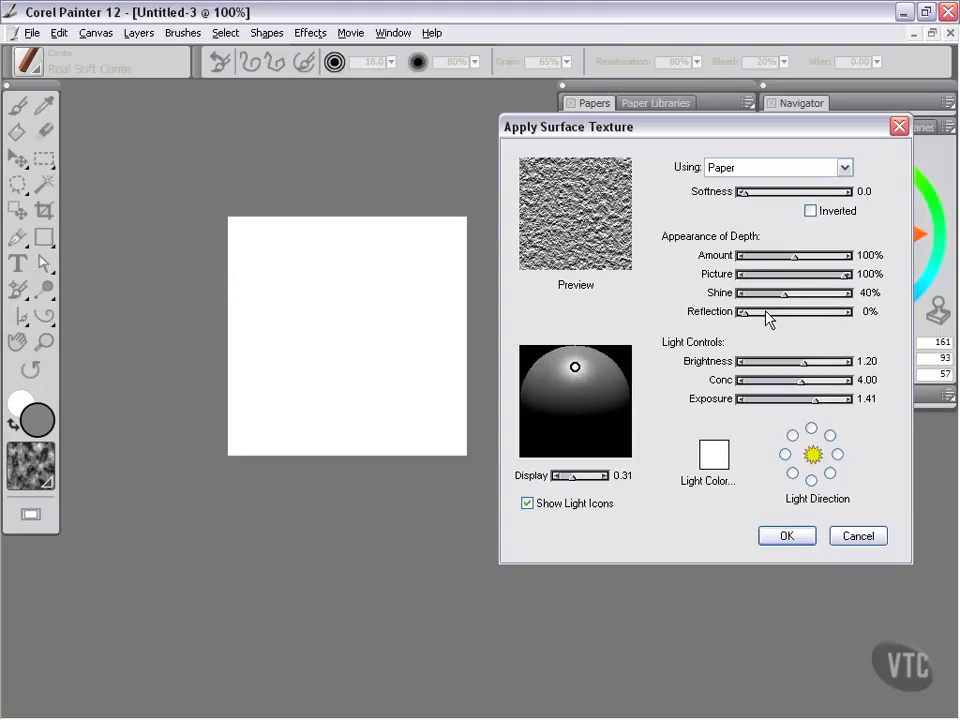
- Set the surface texture's shine to 0% and amount to 50%, and apply it to the image
{"action": "left_click_drag", "start_coordinate": [784, 294], "coordinate": [736, 298]}
{"action": "left_click_drag", "start_coordinate": [797, 257], "coordinate": [769, 260]}
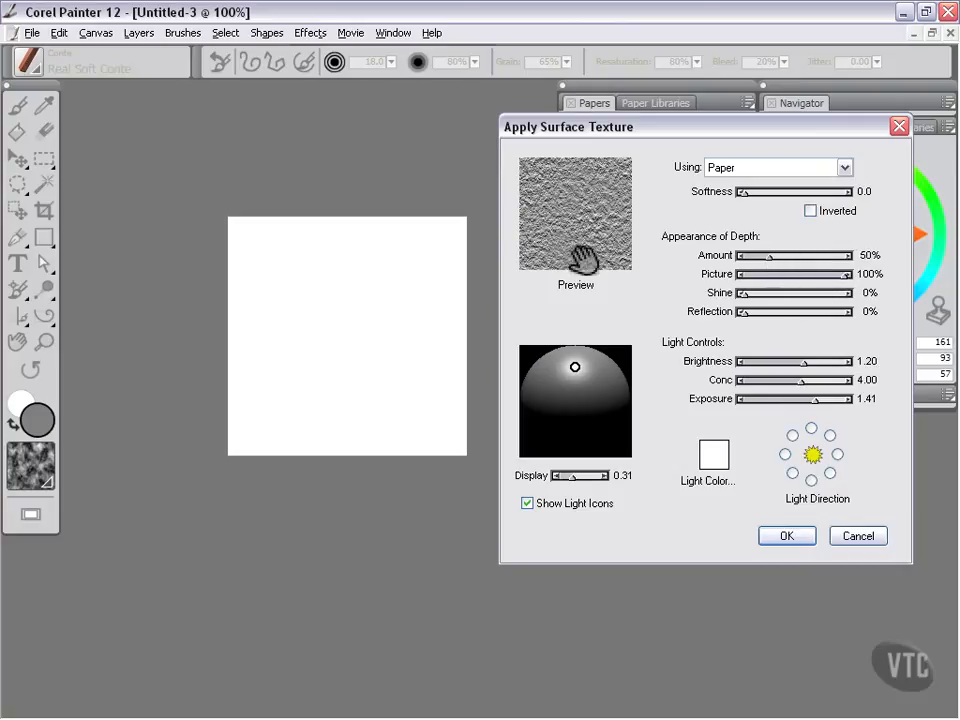
{"action": "left_click", "coordinate": [787, 537]}
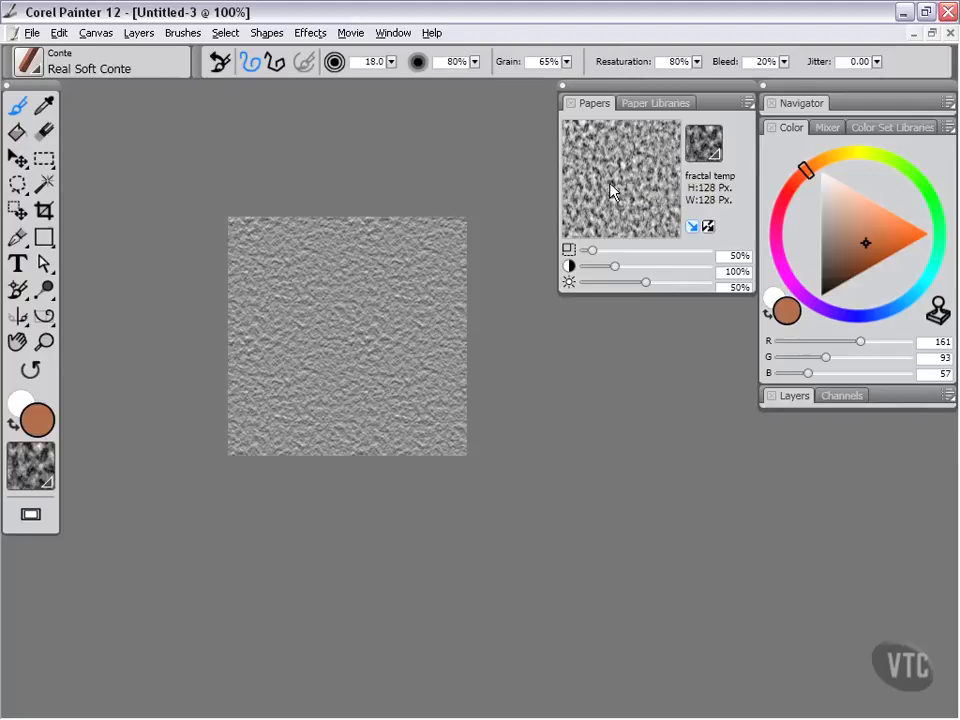
- Select the whole textured image and capture it as a new paper named "fractal 1"
{"action": "left_click", "coordinate": [225, 33]}
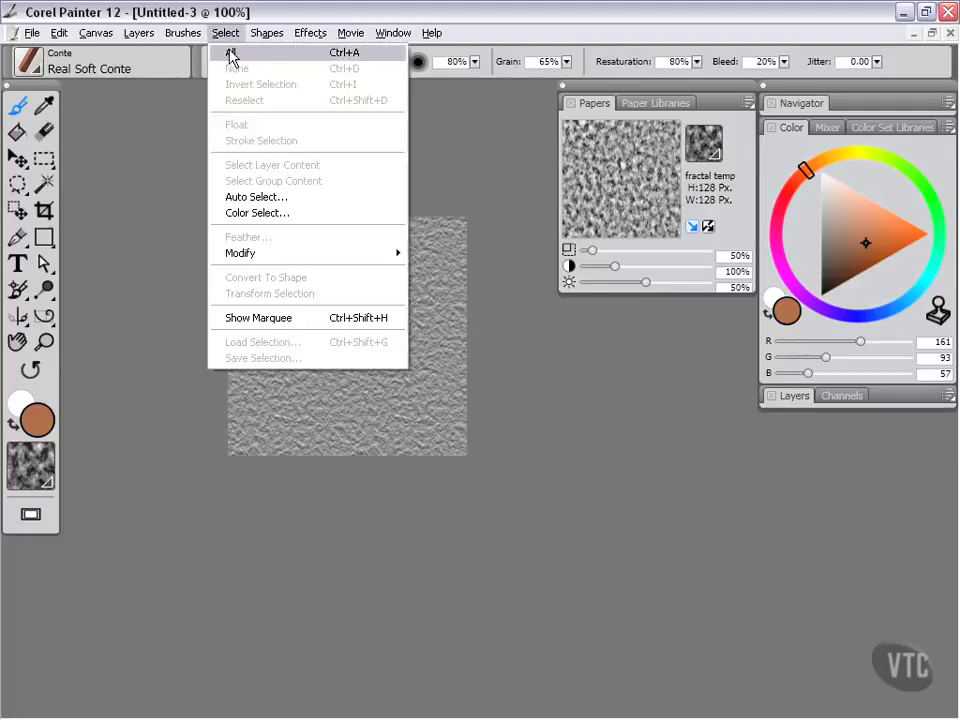
{"action": "left_click", "coordinate": [228, 60]}
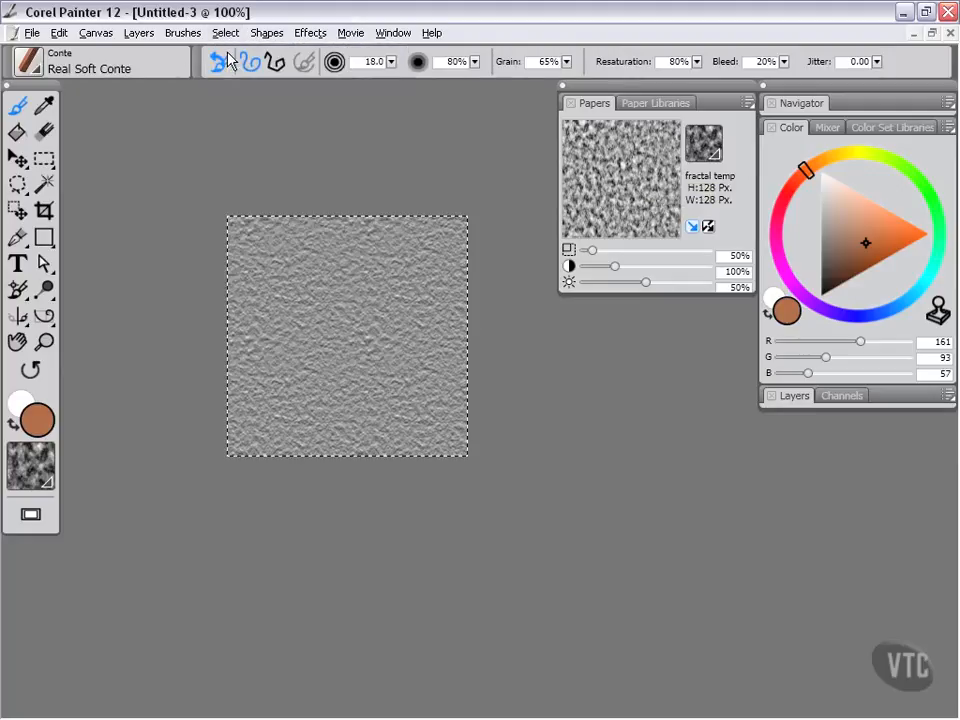
{"action": "left_click", "coordinate": [638, 106]}
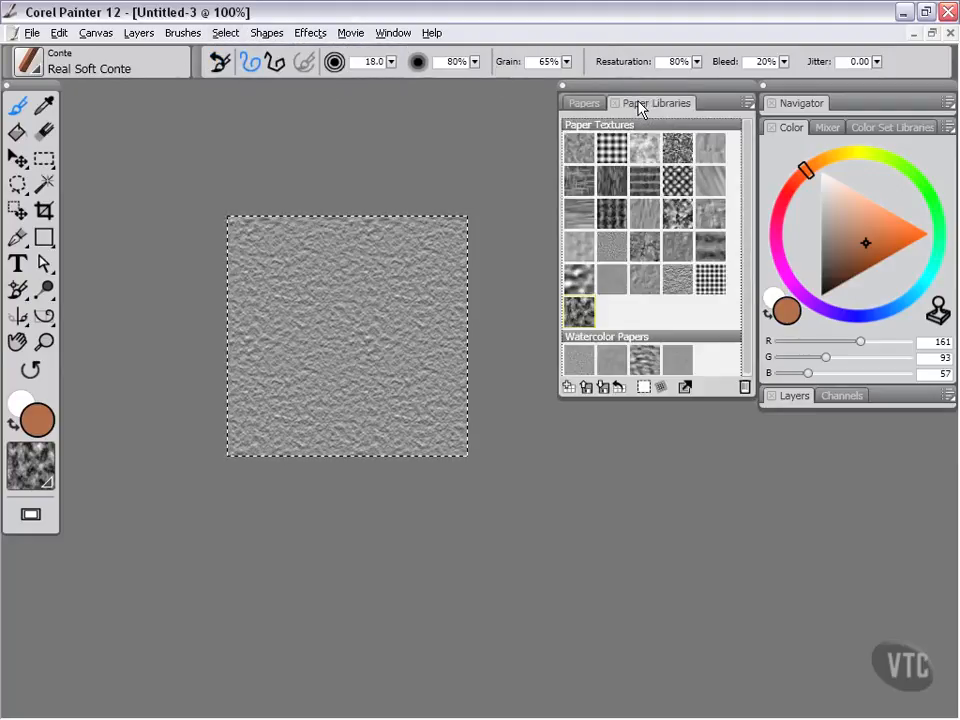
{"action": "left_click", "coordinate": [643, 394]}
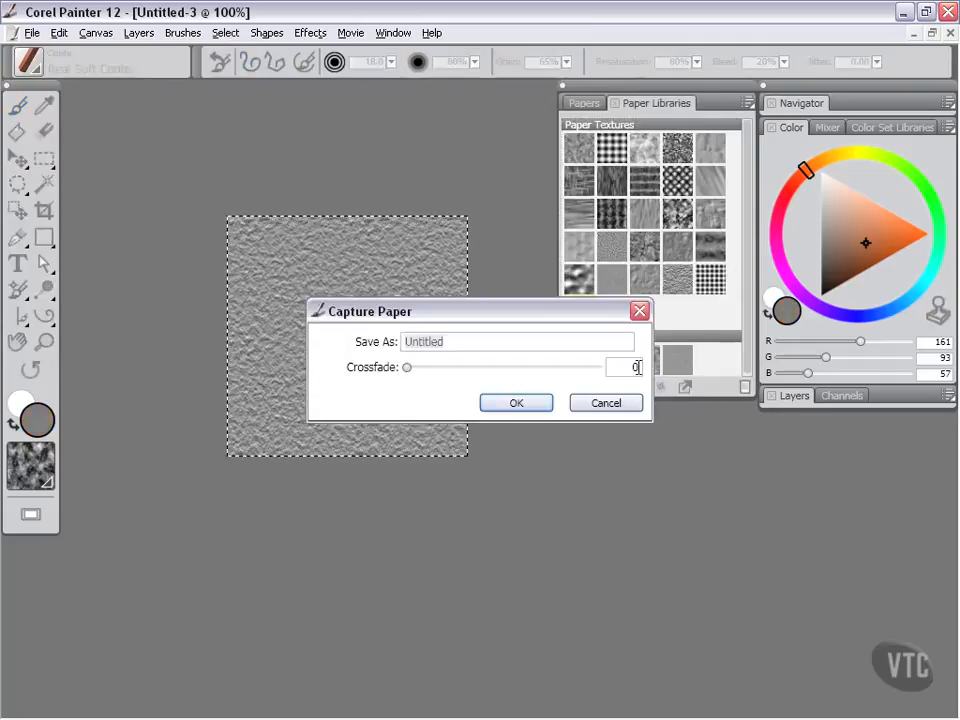
{"action": "type", "text": "fractal 1"}
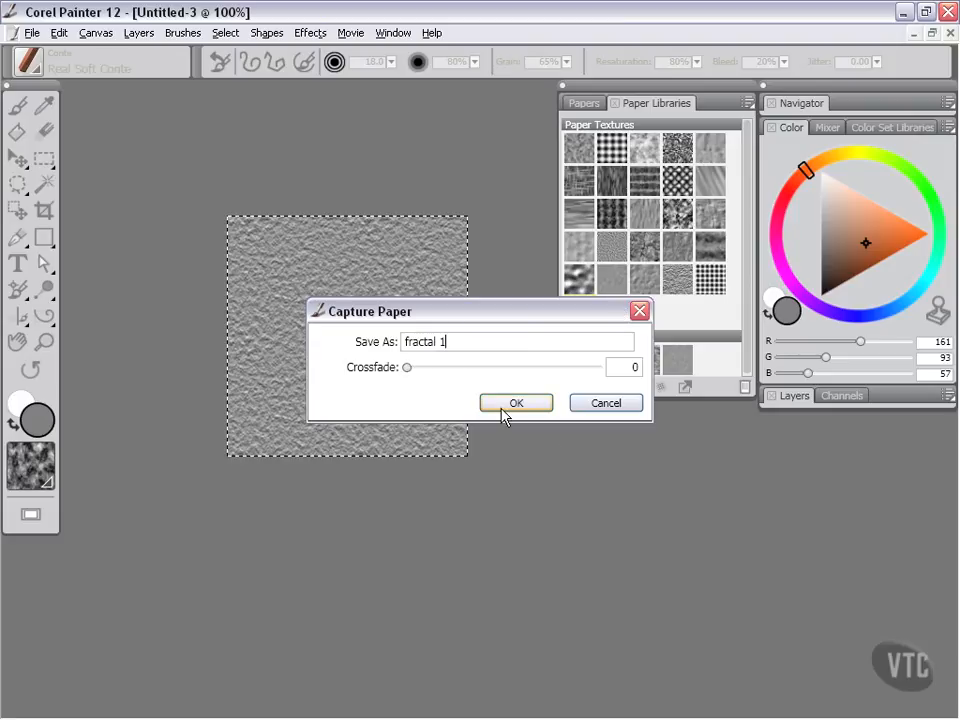
{"action": "left_click", "coordinate": [505, 410]}
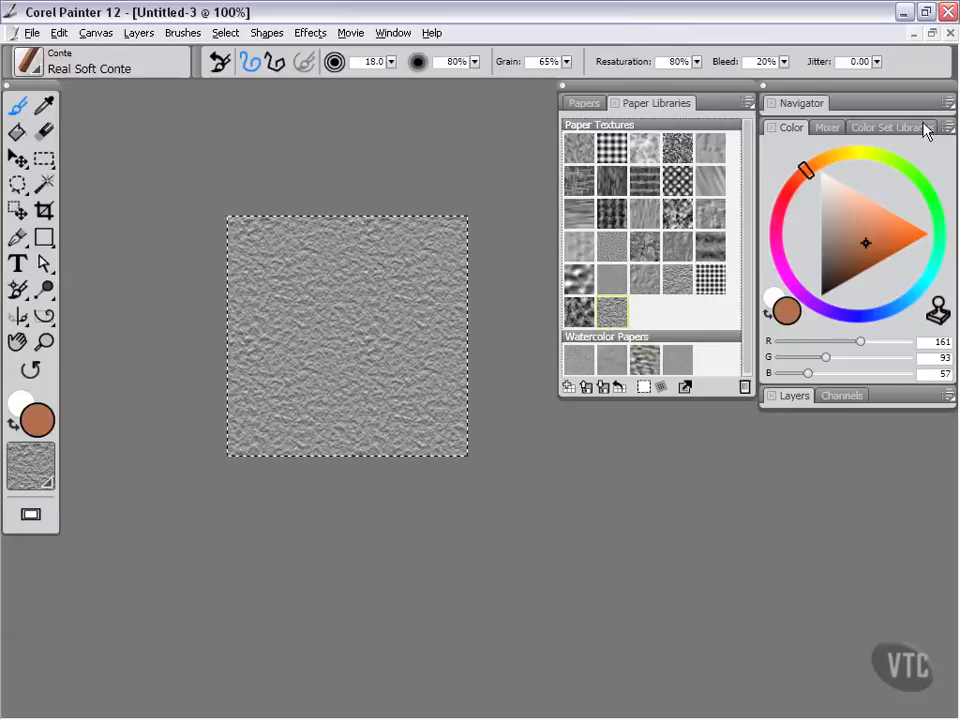
- Close the texture image without saving and choose the fractal 1 paper for the brush strokes document
{"action": "left_click", "coordinate": [948, 33]}
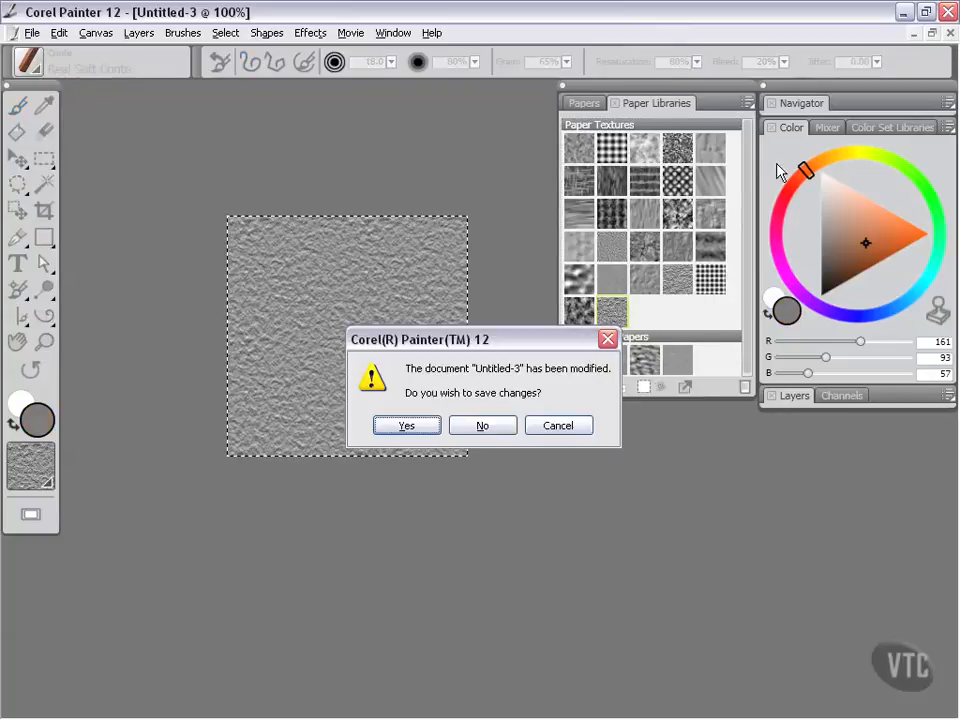
{"action": "left_click", "coordinate": [482, 425]}
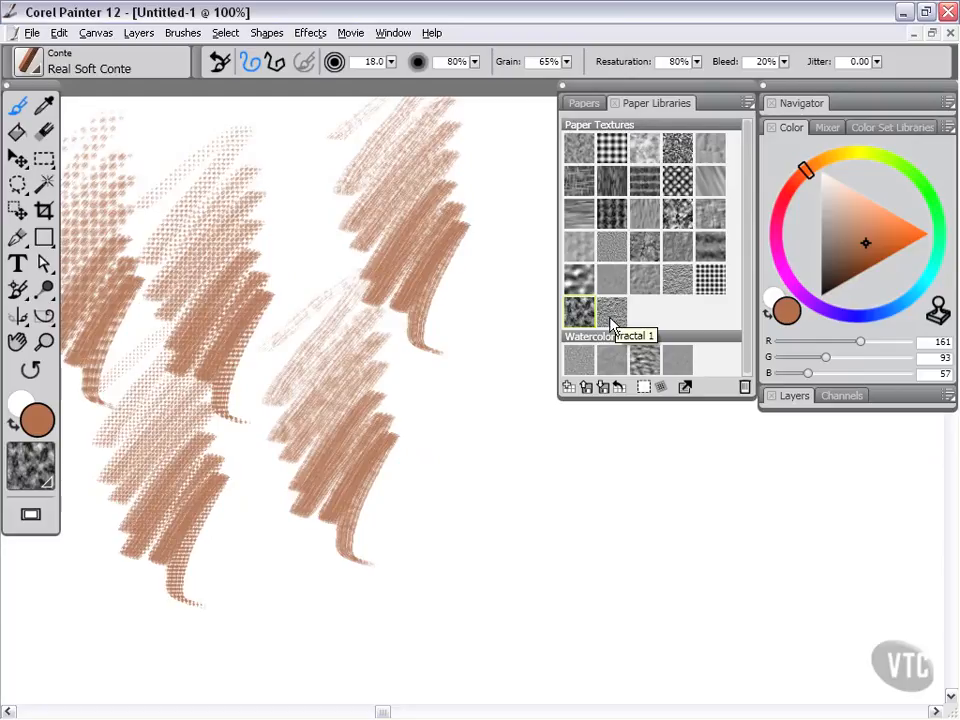
{"action": "left_click", "coordinate": [613, 313]}
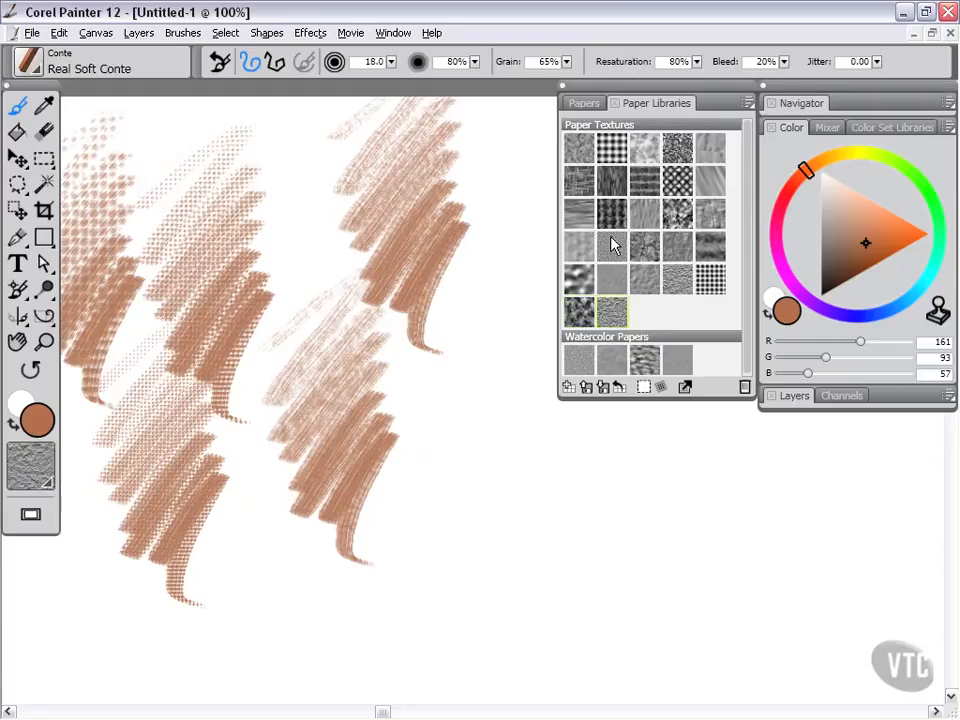
- Turn on directional brush grain for fractal 1 and scribble a Real Soft Conte test swatch in the empty area beside the existing ones
{"action": "left_click", "coordinate": [587, 104]}
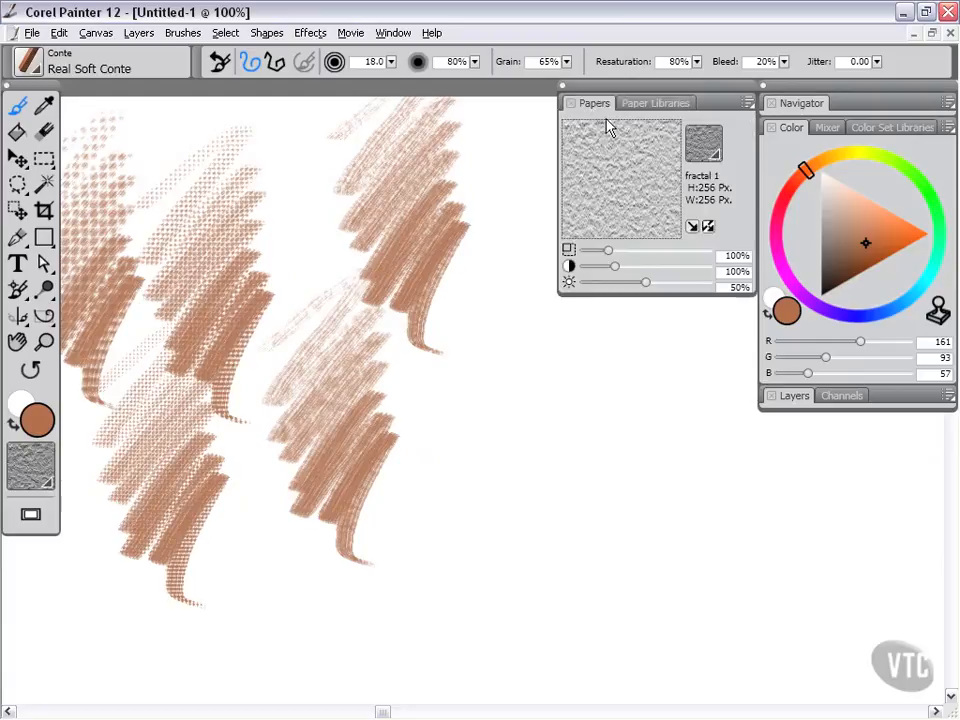
{"action": "left_click", "coordinate": [694, 229]}
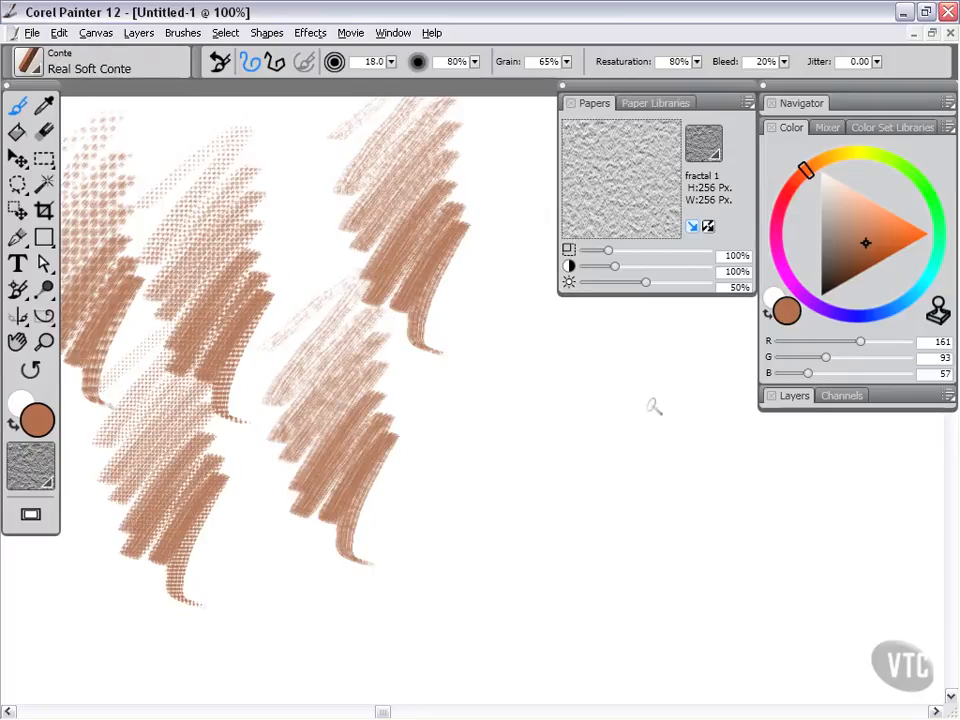
{"action": "left_click_drag", "start_coordinate": [470, 368], "coordinate": [548, 585]}
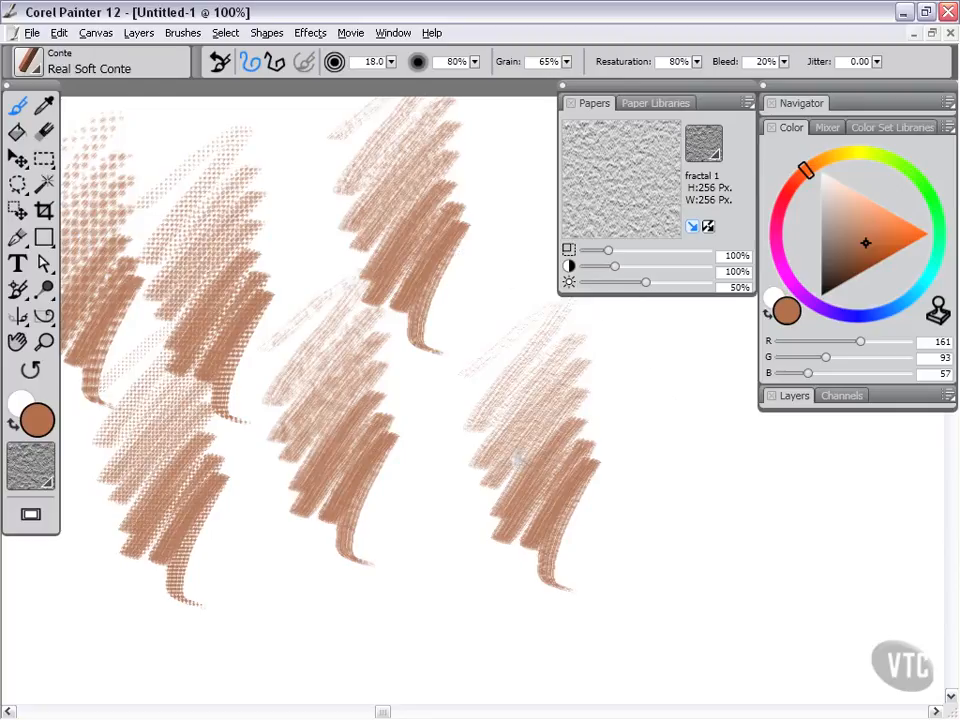
{"action": "left_click", "coordinate": [311, 33]}
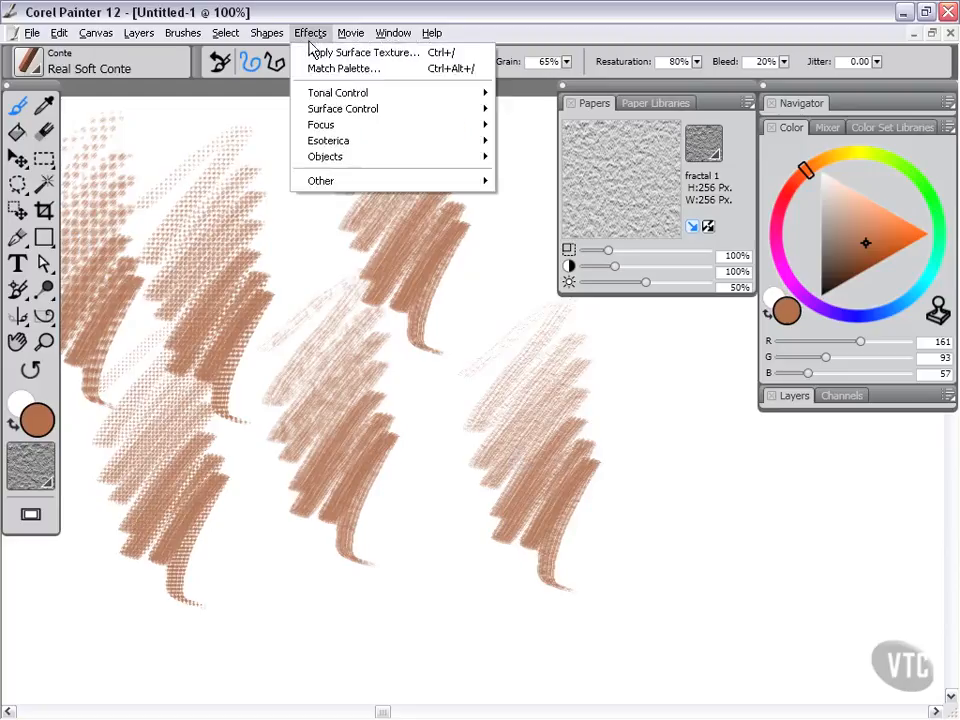
{"action": "mouse_move", "coordinate": [355, 115]}
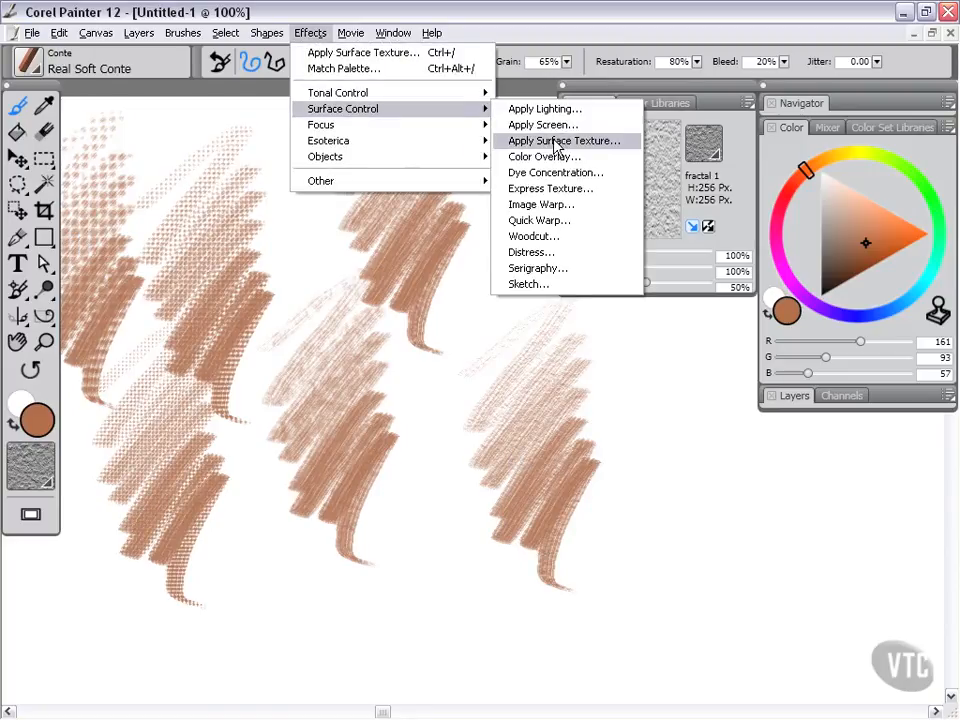
{"action": "left_click", "coordinate": [614, 17]}
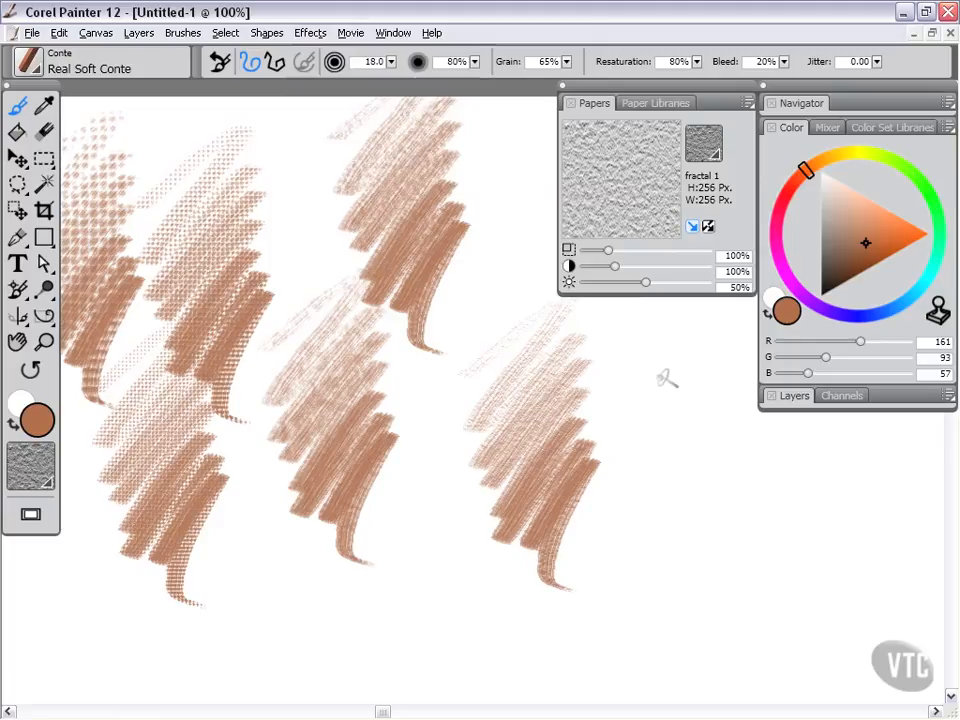